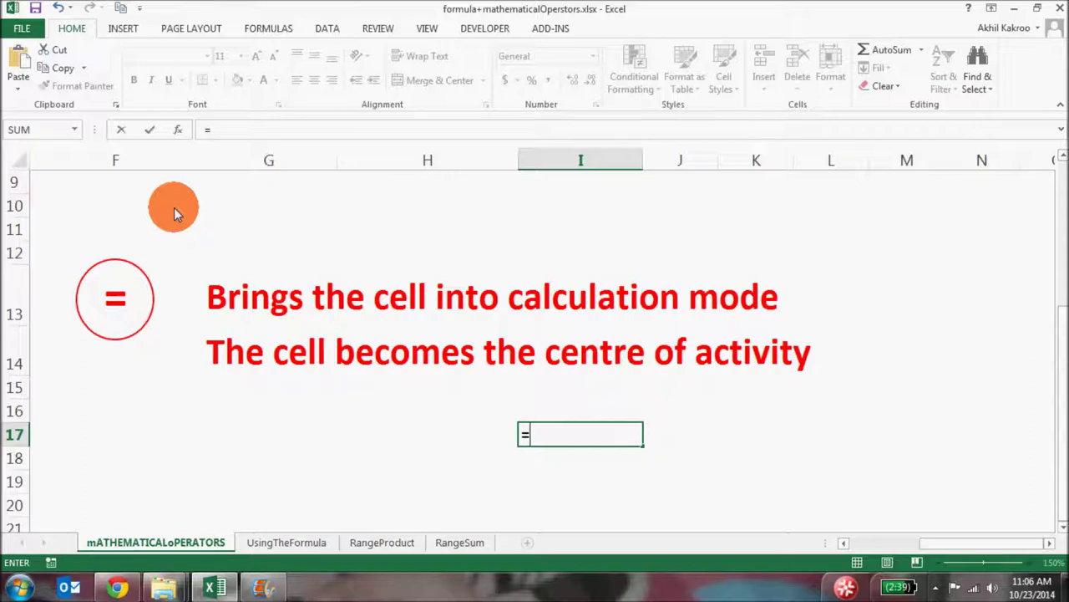
Point I17's formula at G14 so it shows 'The cell becomes the centre of activity', then reselect I17.
key(Up)
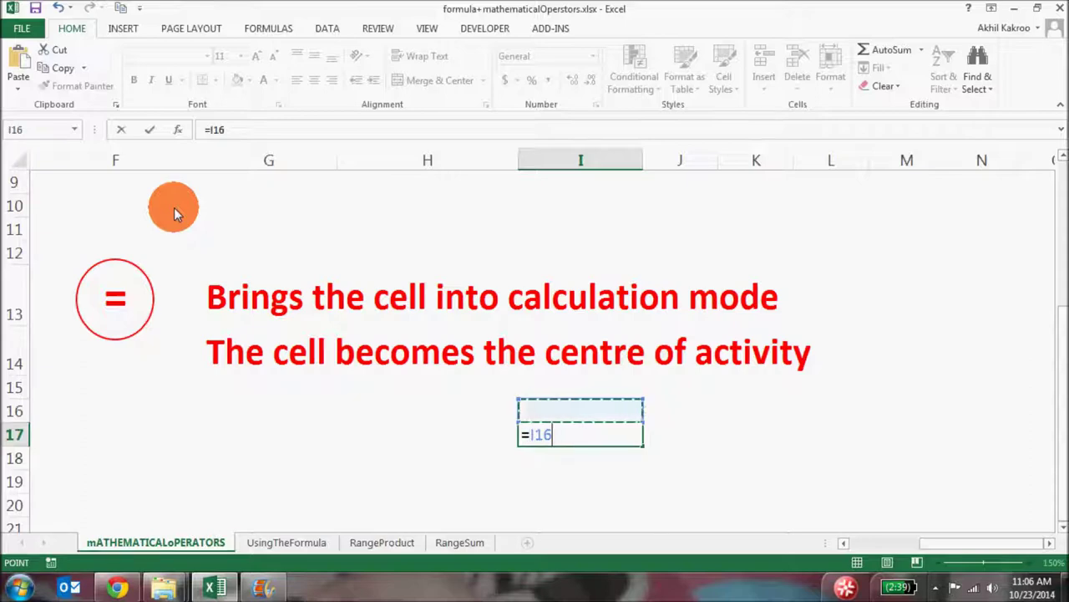
key(Left)
key(Down)
key(Down)
key(Right)
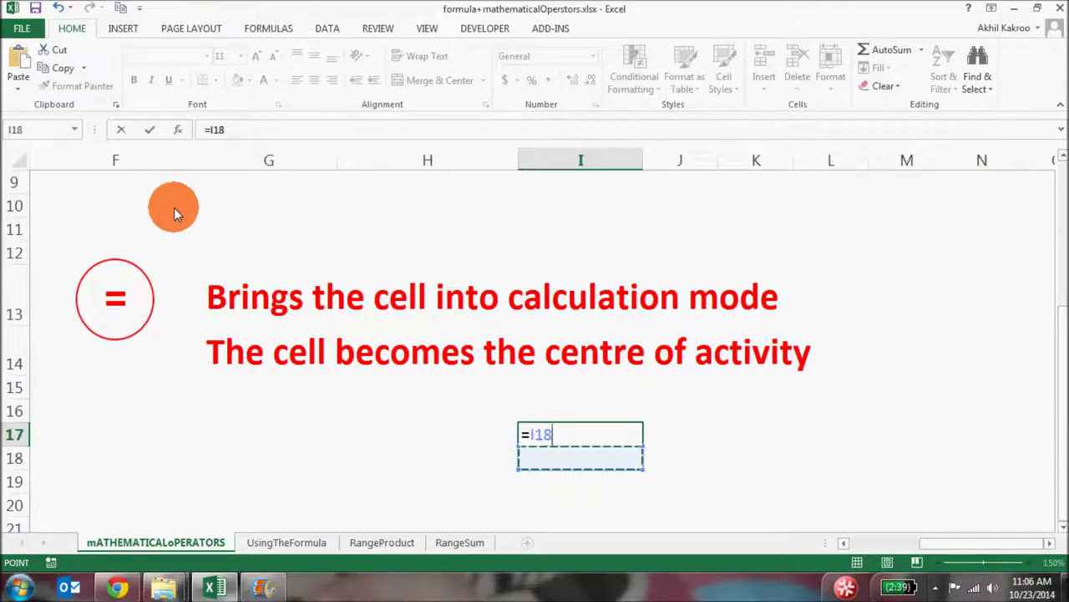
key(Up)
key(Up)
key(Up)
key(Up)
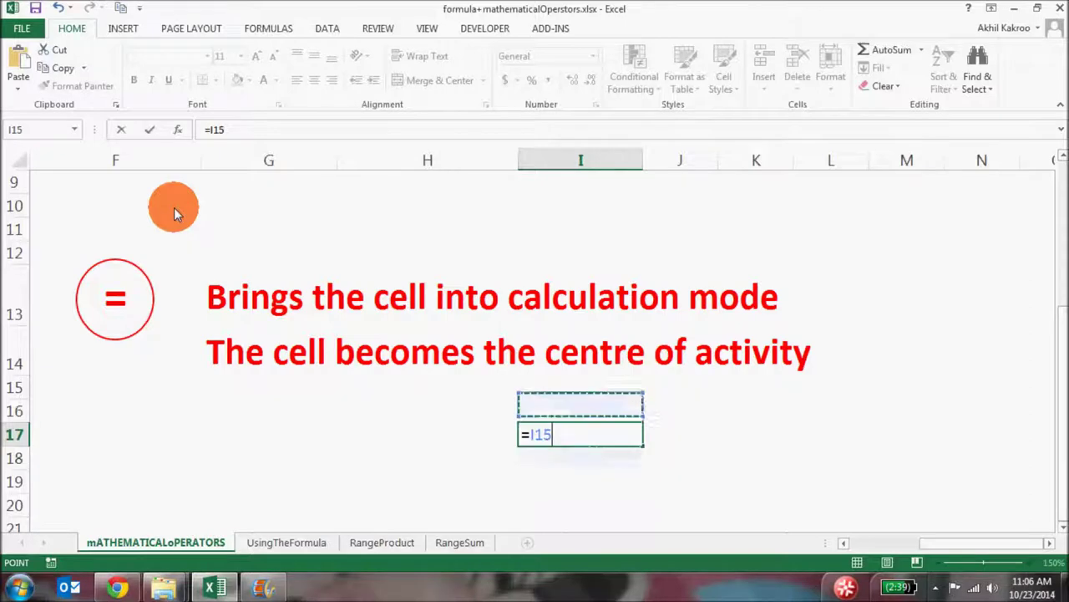
key(Left)
key(Left)
key(Left)
key(Right)
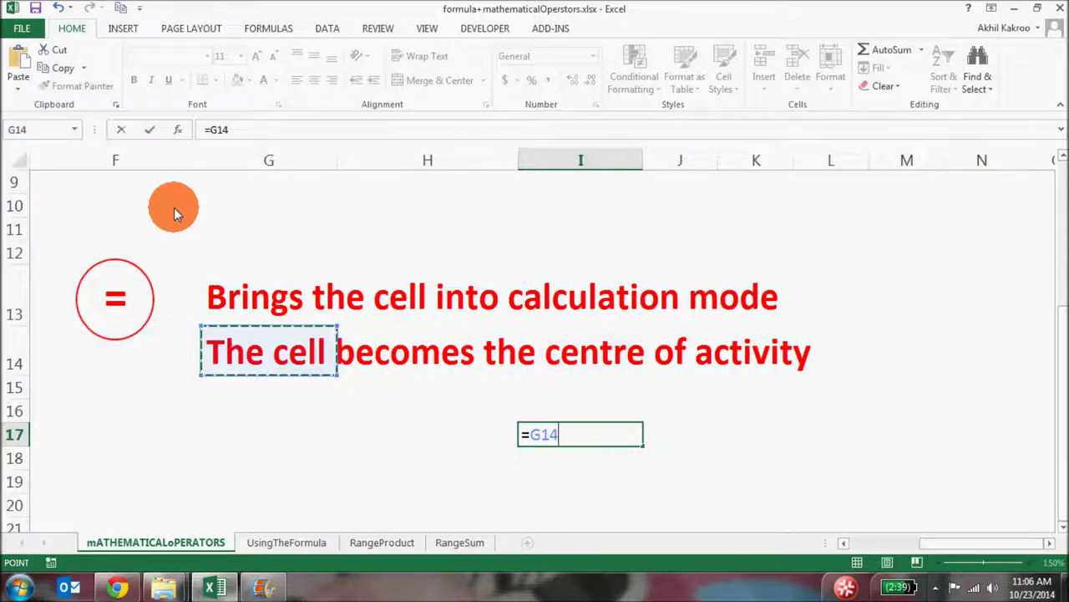
key(Return)
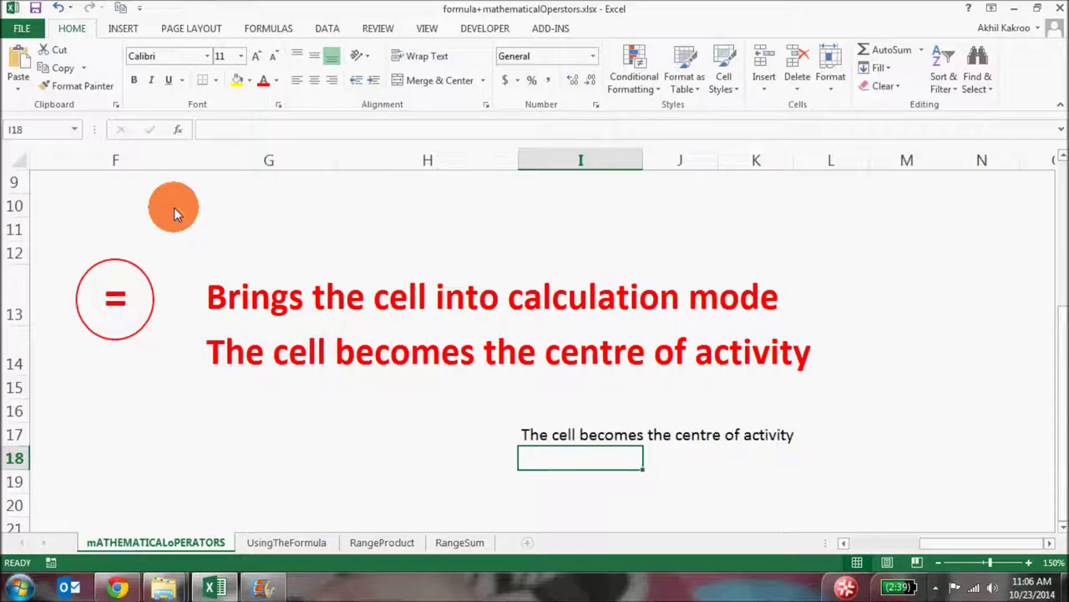
key(Up)
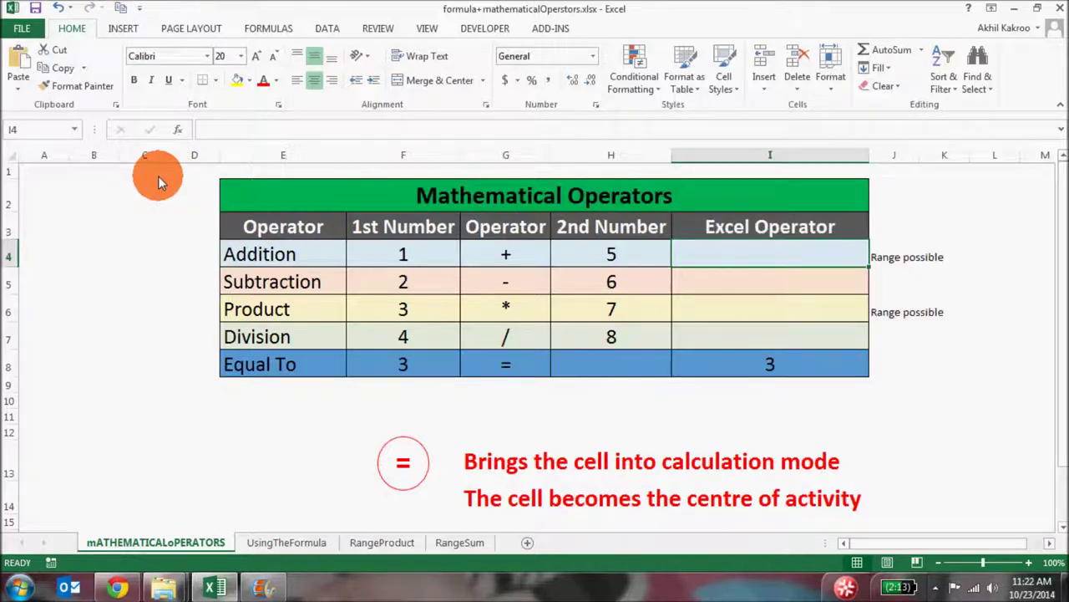
click(409, 254)
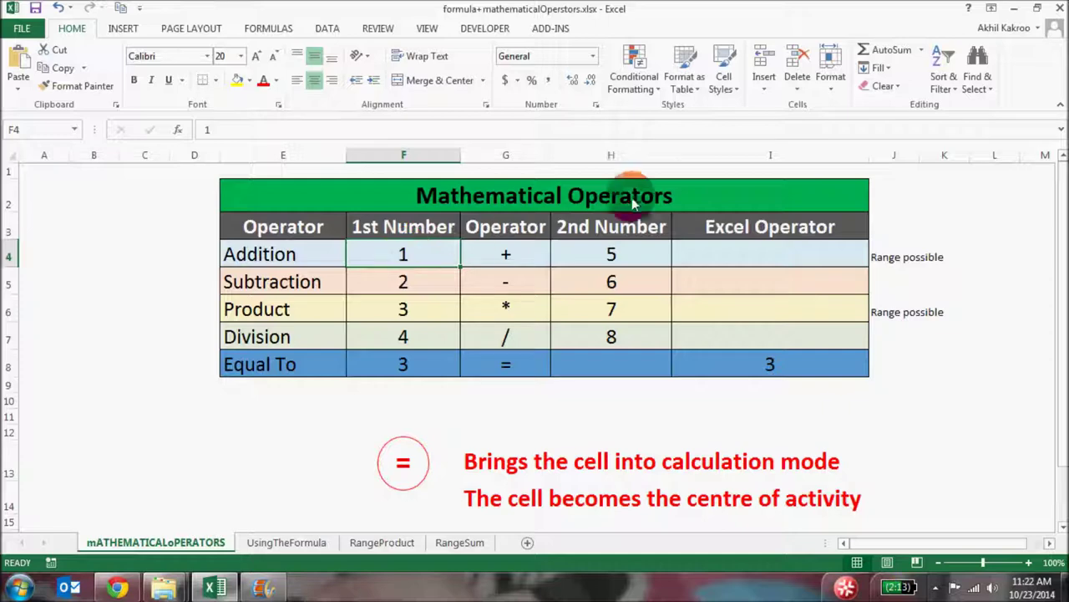
click(622, 261)
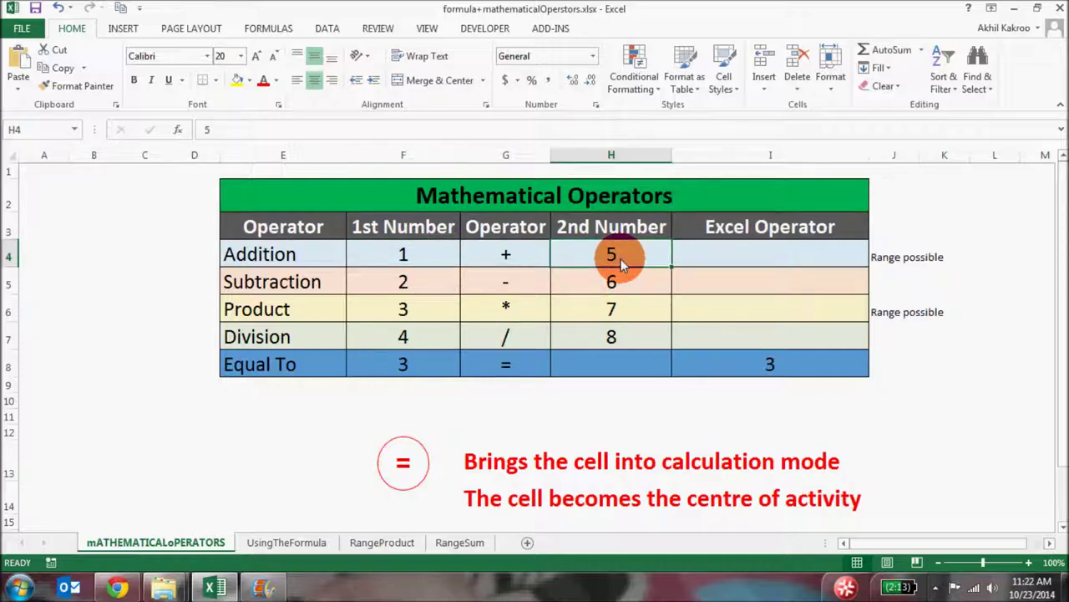
click(698, 253)
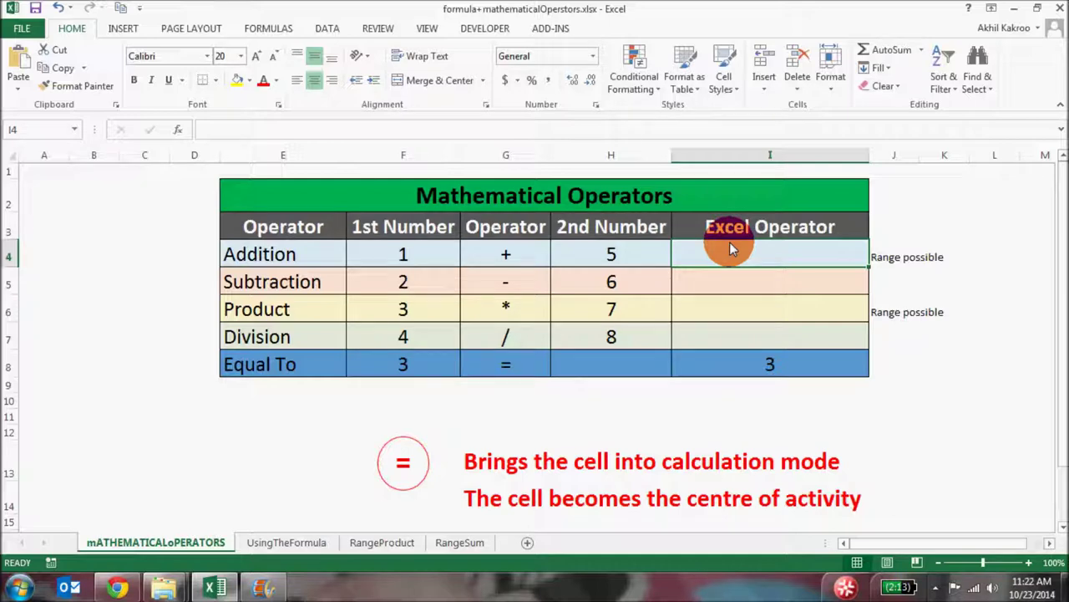
Enter =F4+H4 in I4 by pointing at F4 and H4, giving 6.
text(=)
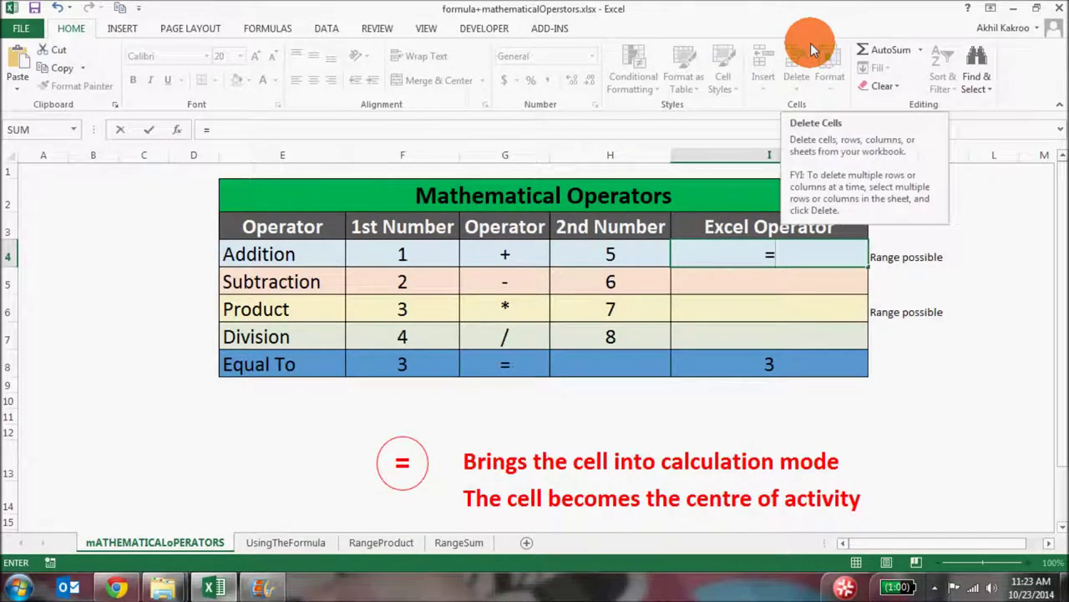
key(Left)
key(Left)
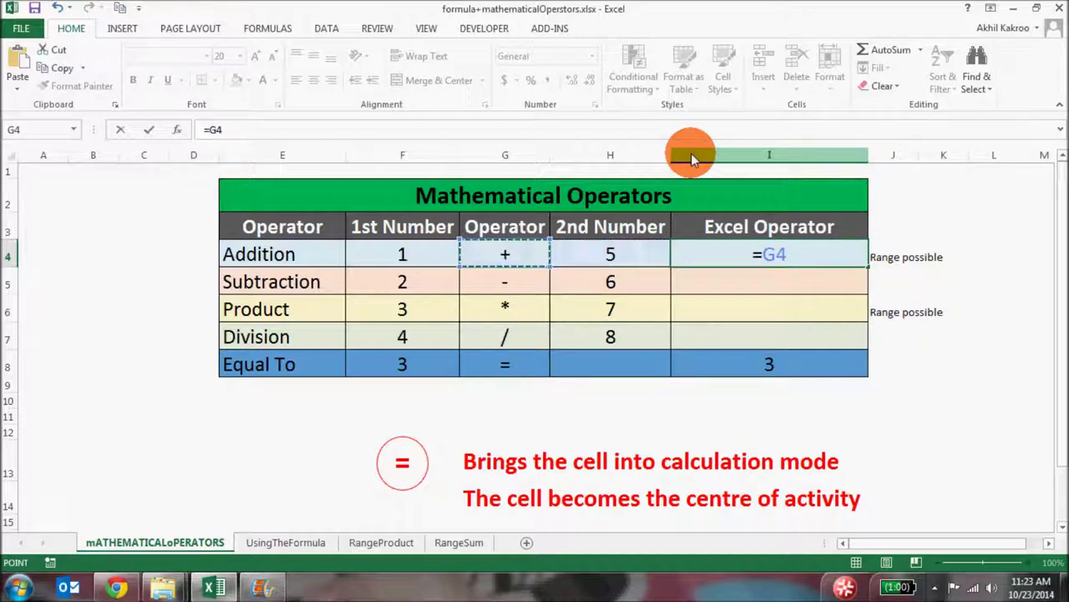
key(Left)
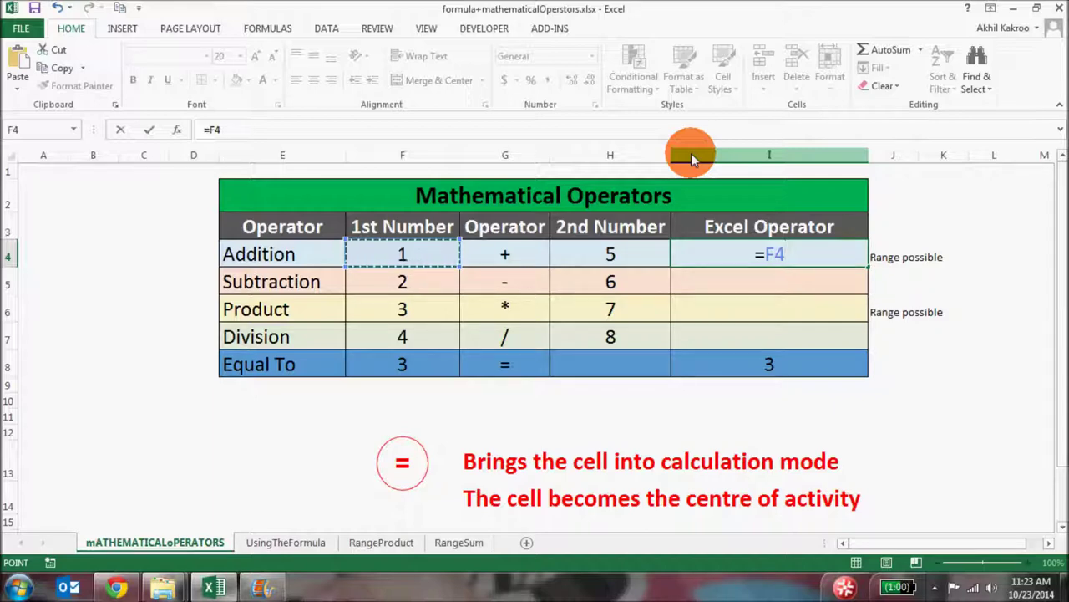
text(+)
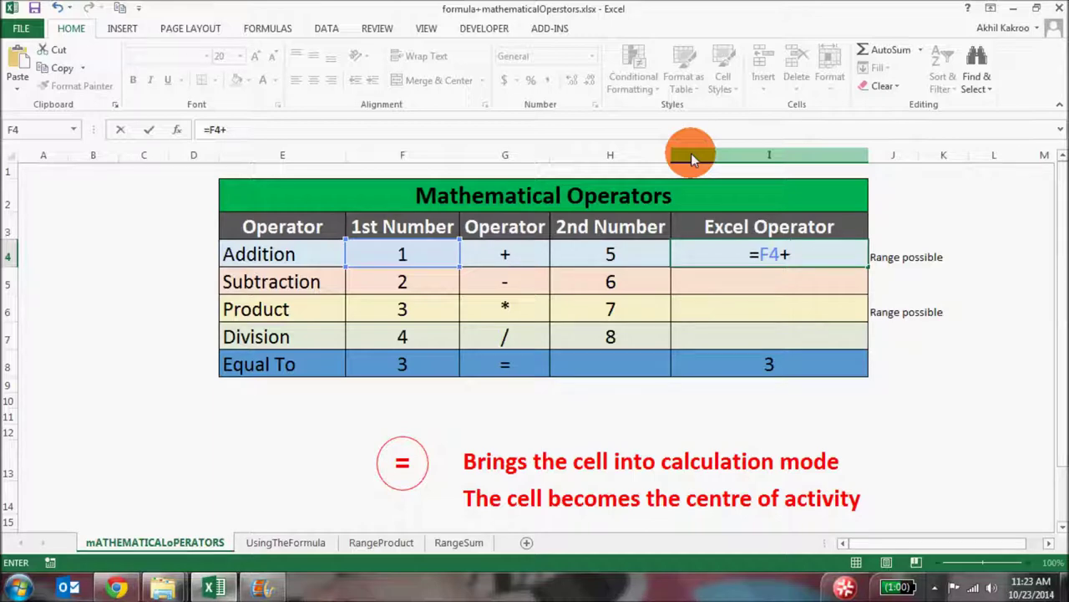
key(Left)
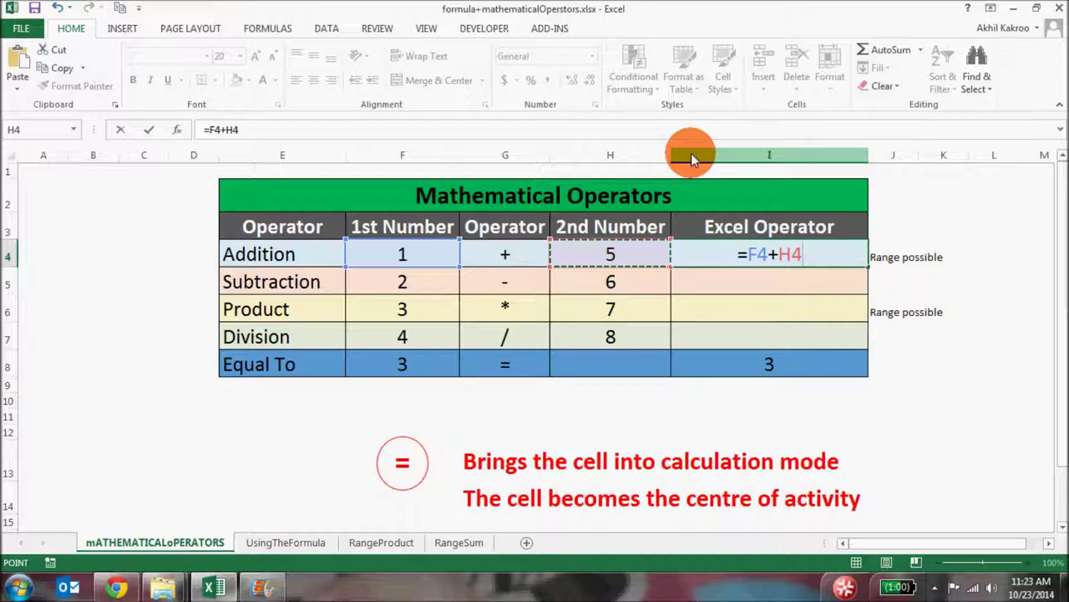
key(Return)
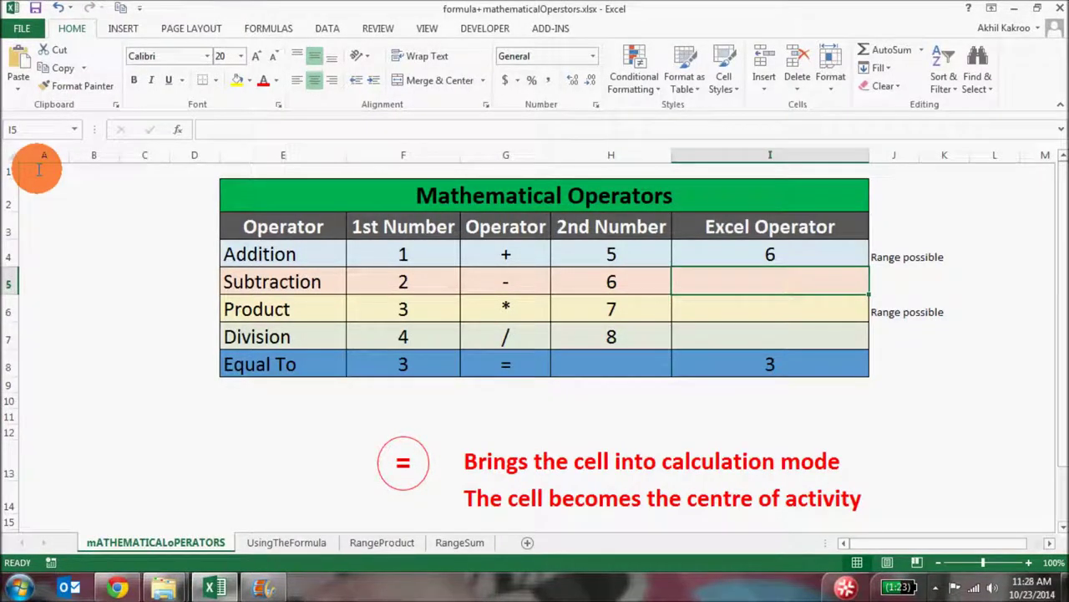
click(765, 254)
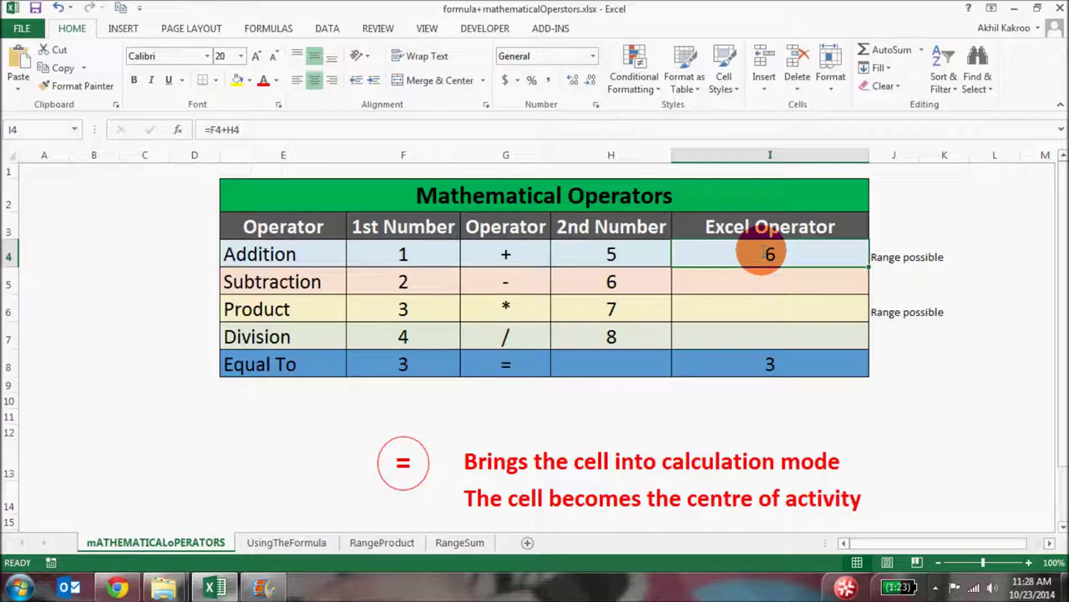
click(404, 253)
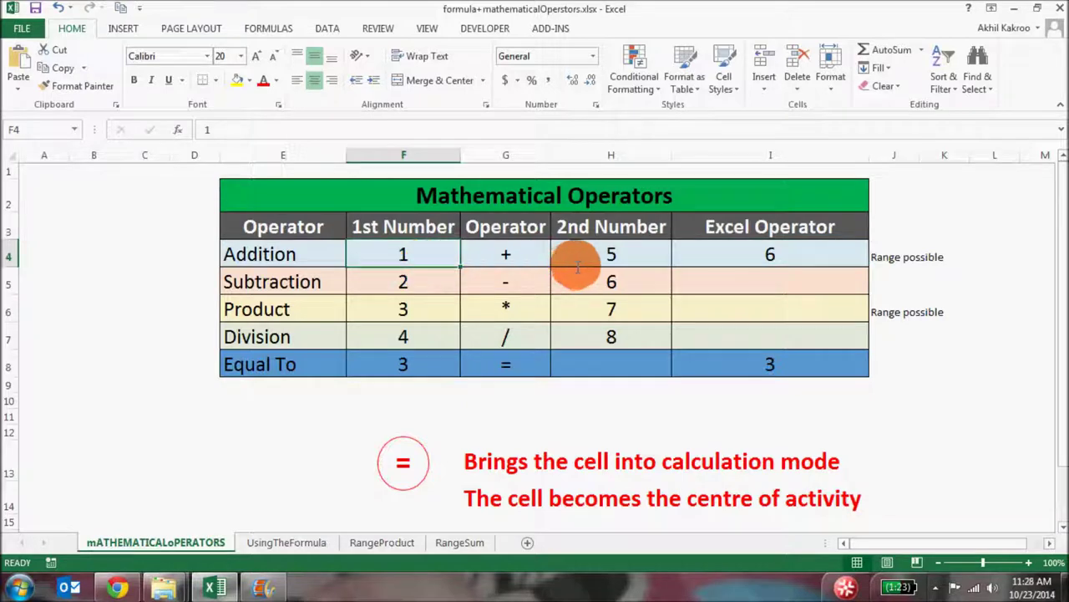
click(746, 249)
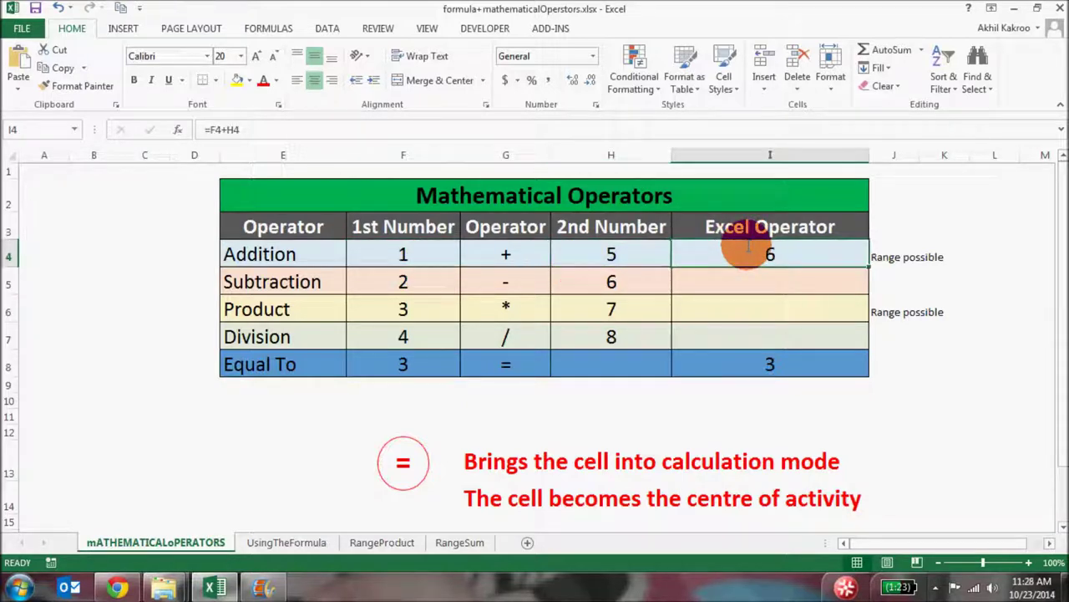
click(422, 259)
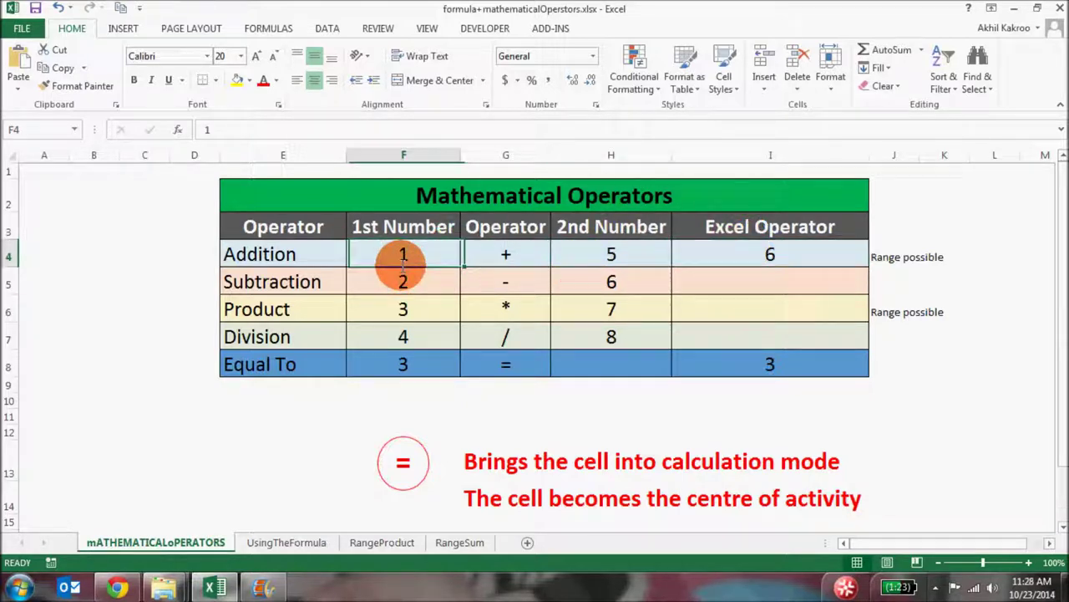
click(573, 255)
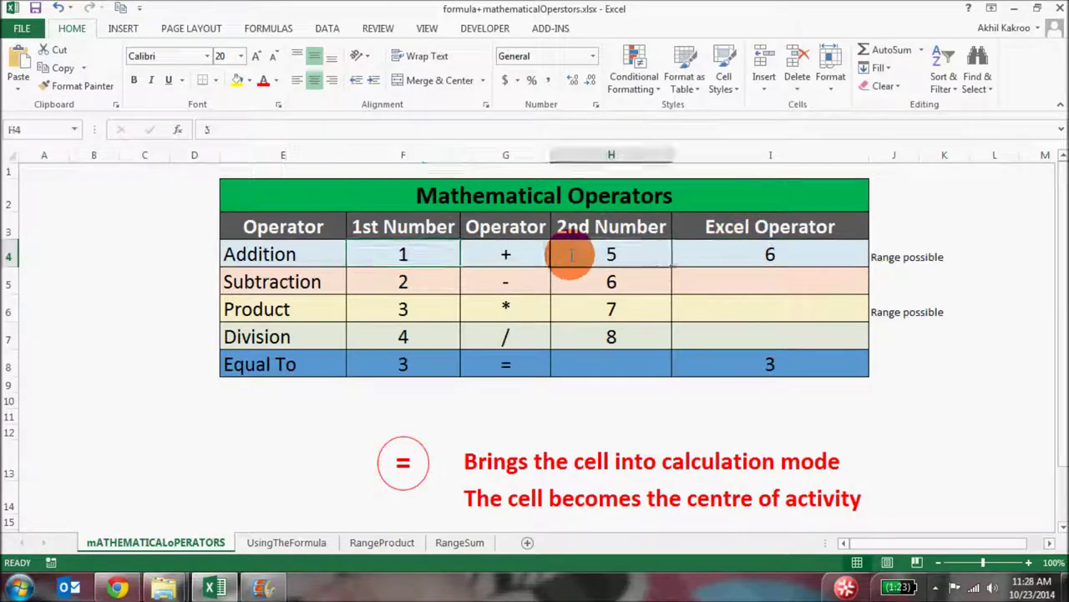
click(416, 257)
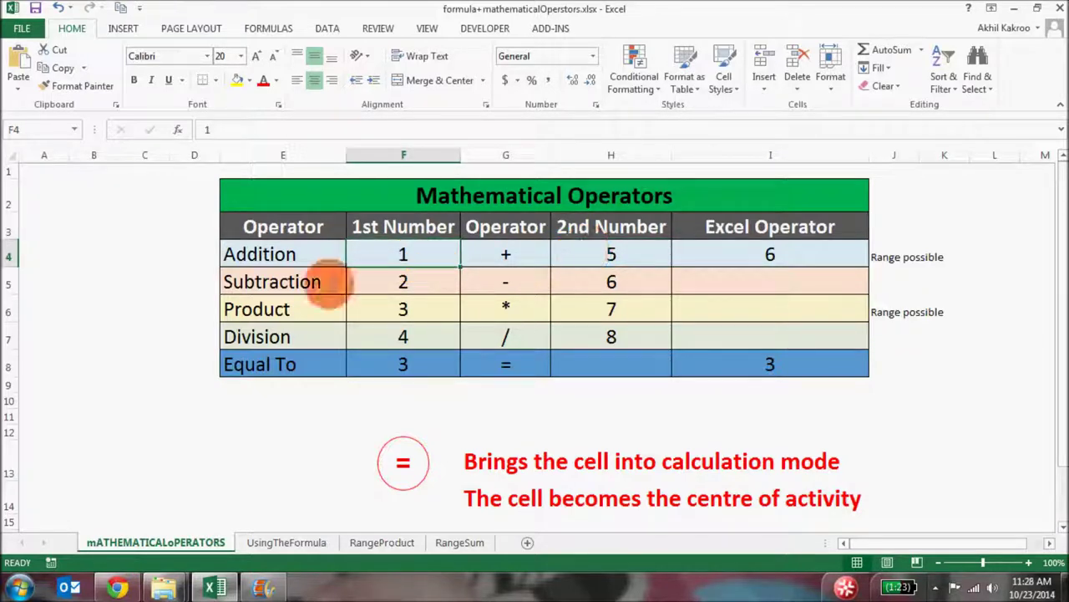
click(635, 253)
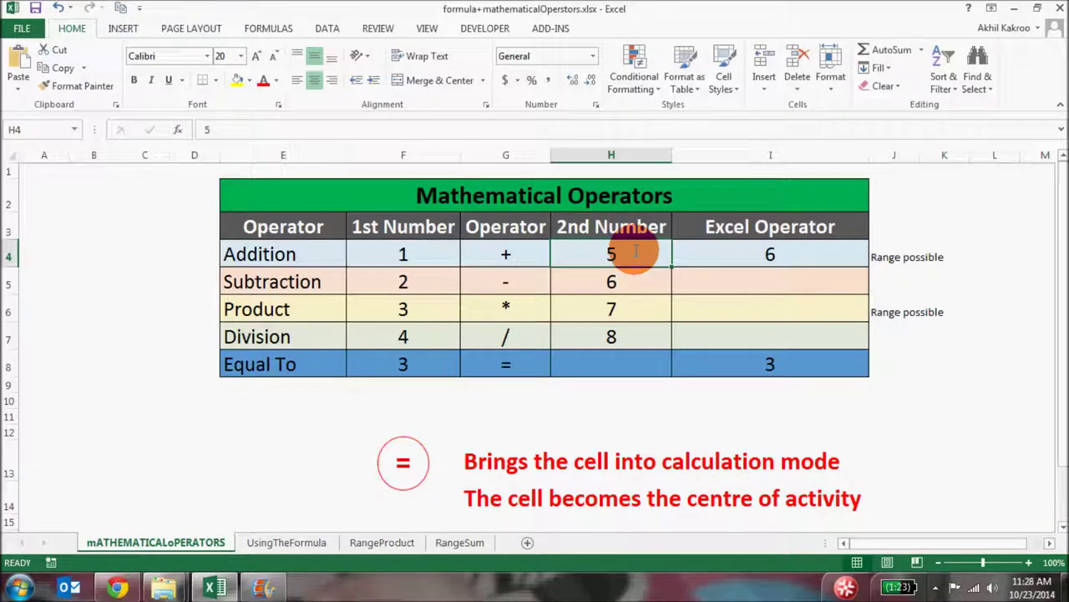
click(752, 259)
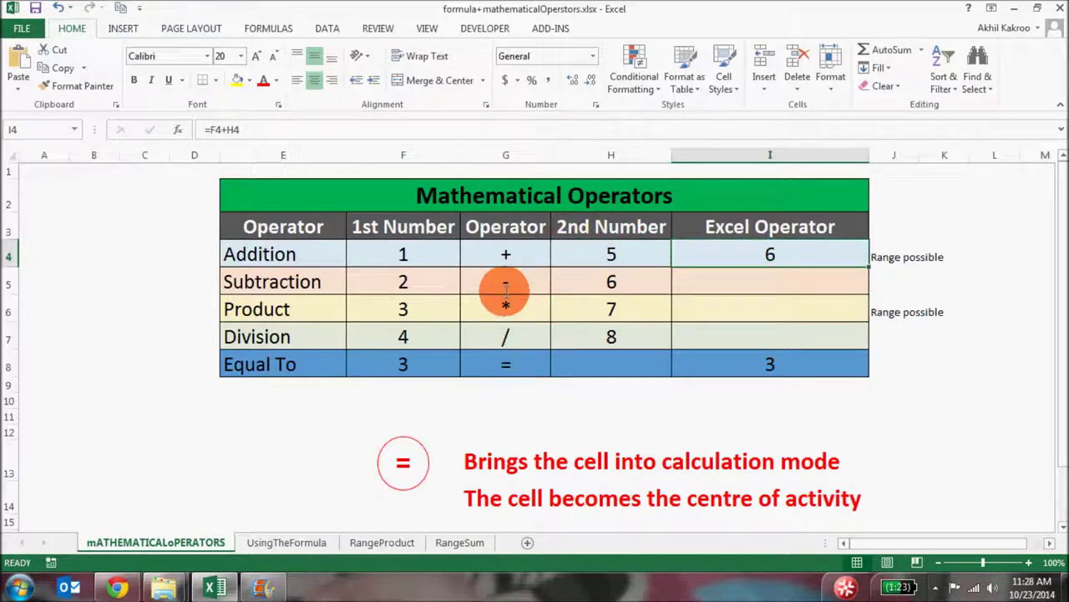
click(436, 249)
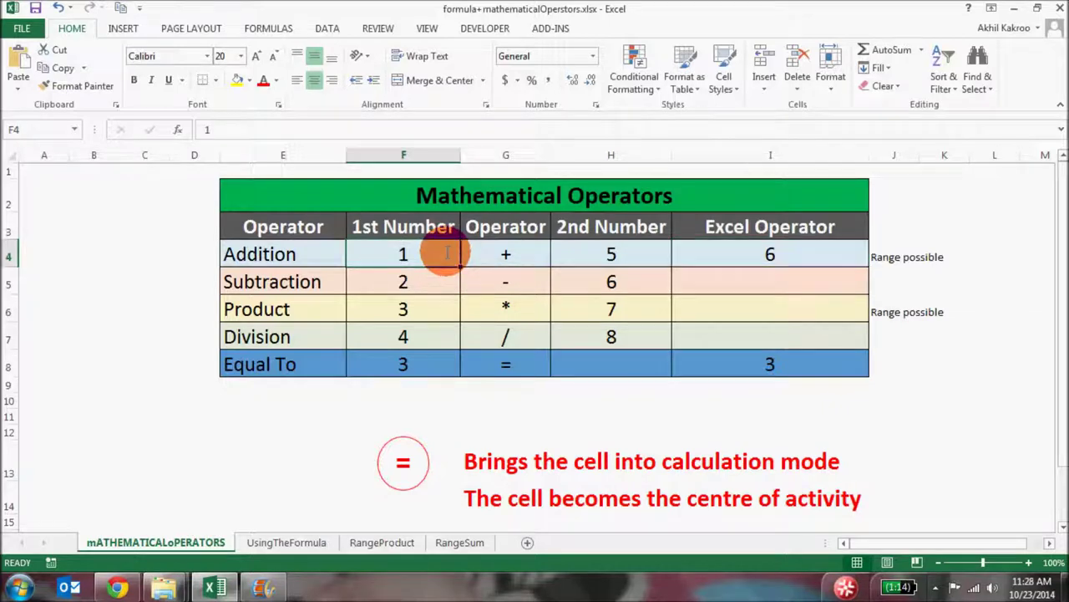
click(640, 258)
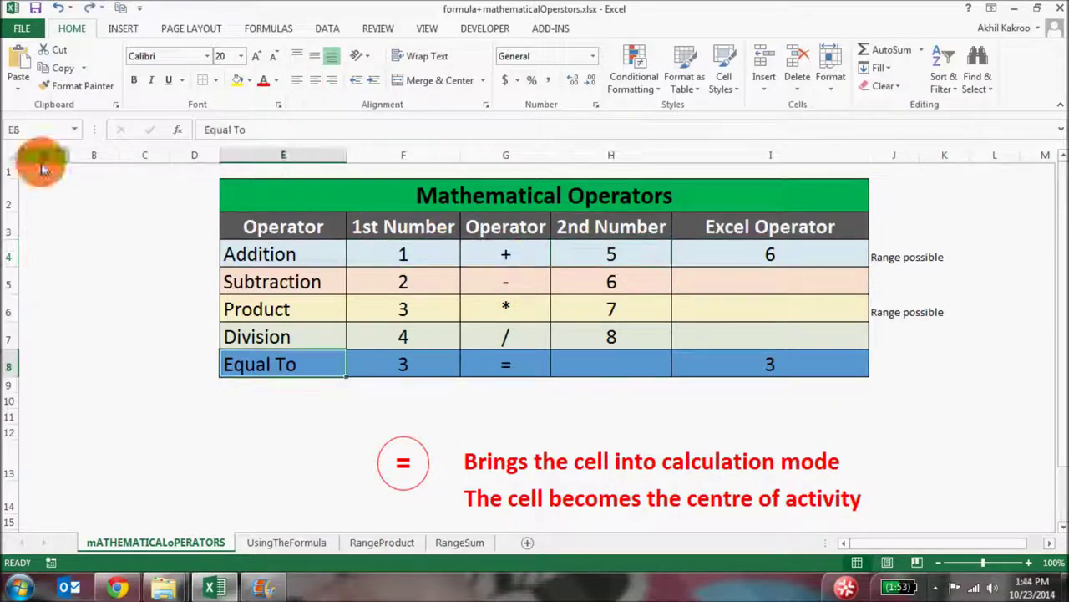
Change the Addition inputs to 200 in F4 and 3000 in H4, so I4 recalculates to 3200.
click(403, 251)
text(200)
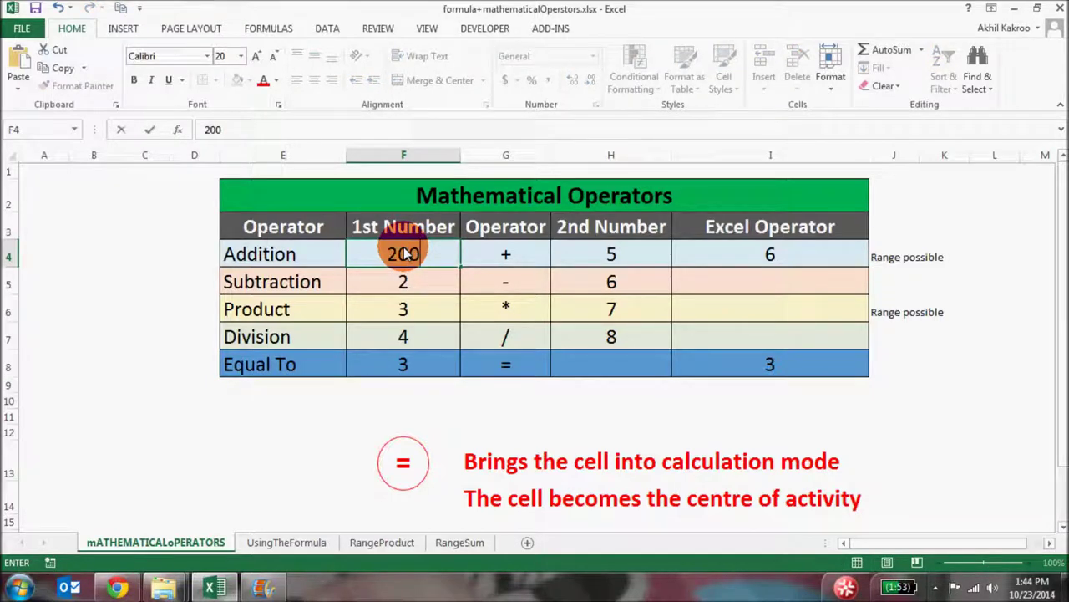
key(Return)
key(Up)
key(Right)
key(Right)
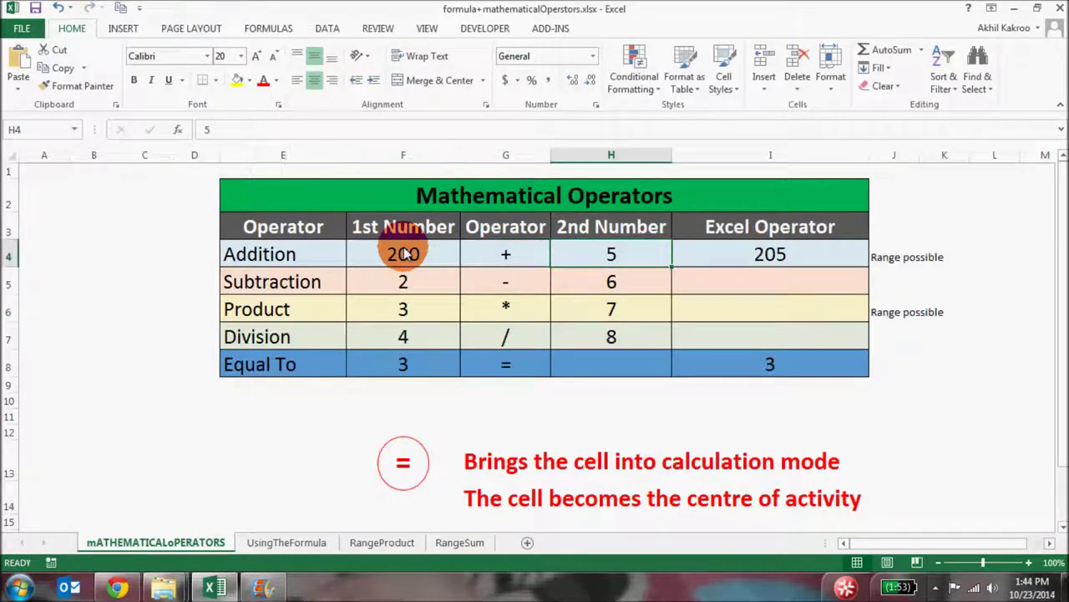
text(3000)
click(810, 254)
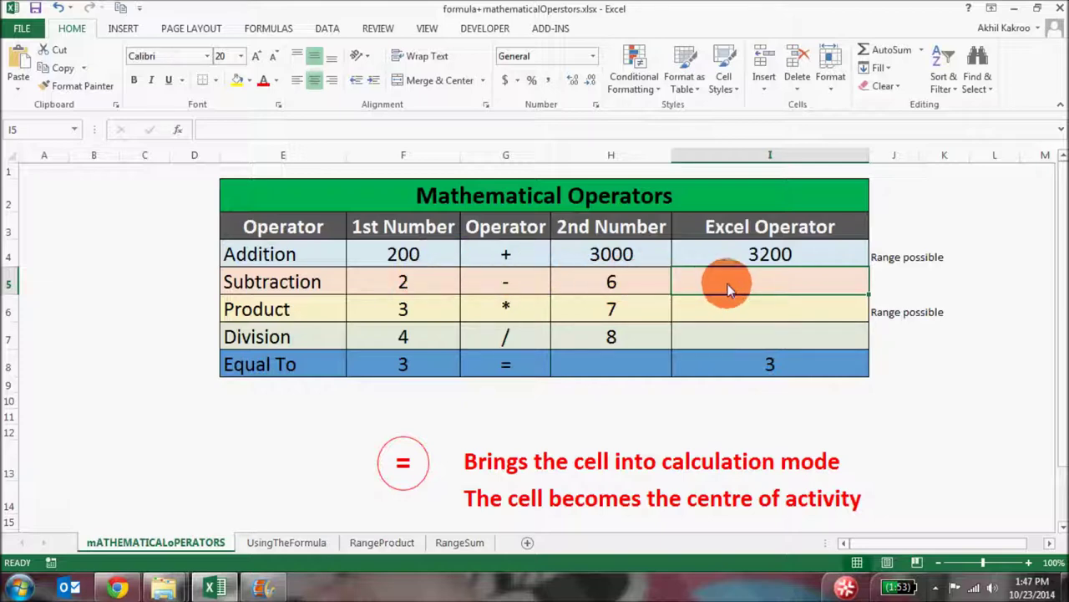
Enter the subtraction formula =F5-H5 in I5, showing -4.
text(=)
key(Left)
key(Left)
key(Left)
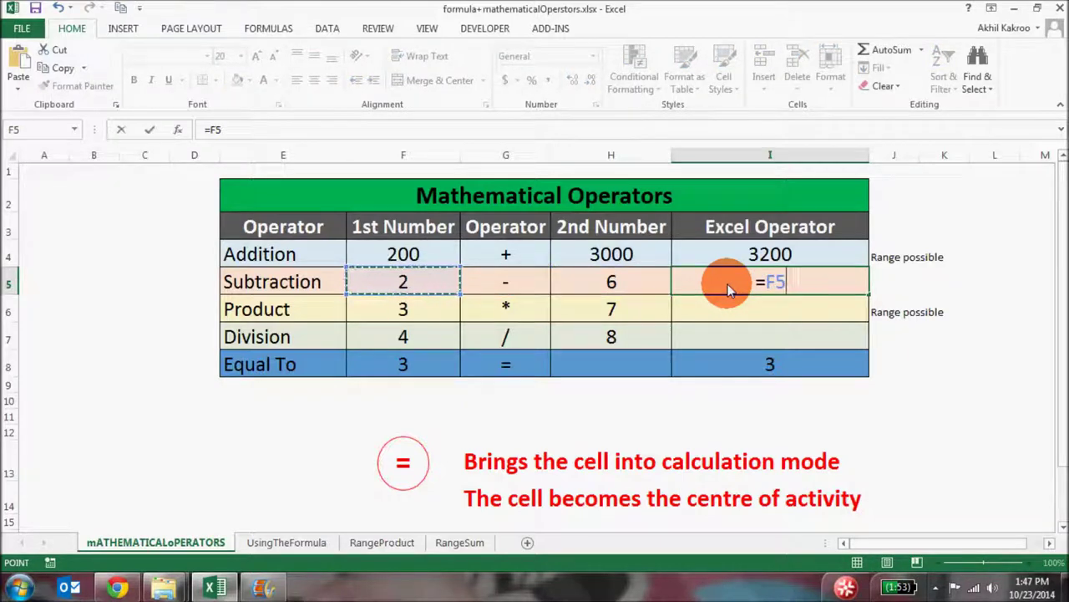
text(-)
key(Left)
key(Return)
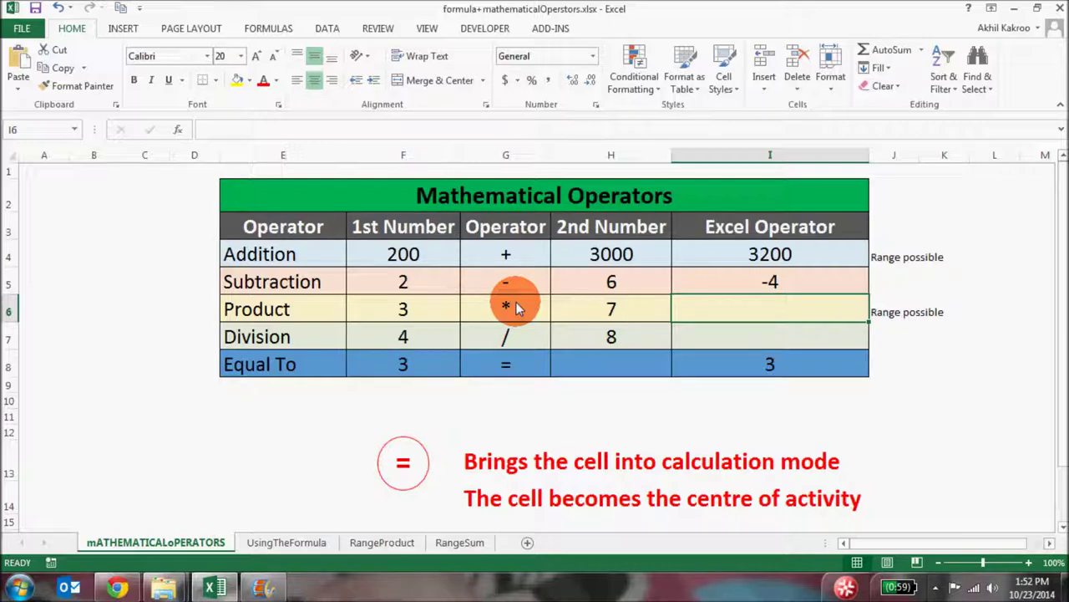
Enter the product formula =F6*H6 in I6, showing 21.
text(=)
key(Left)
key(Left)
key(Left)
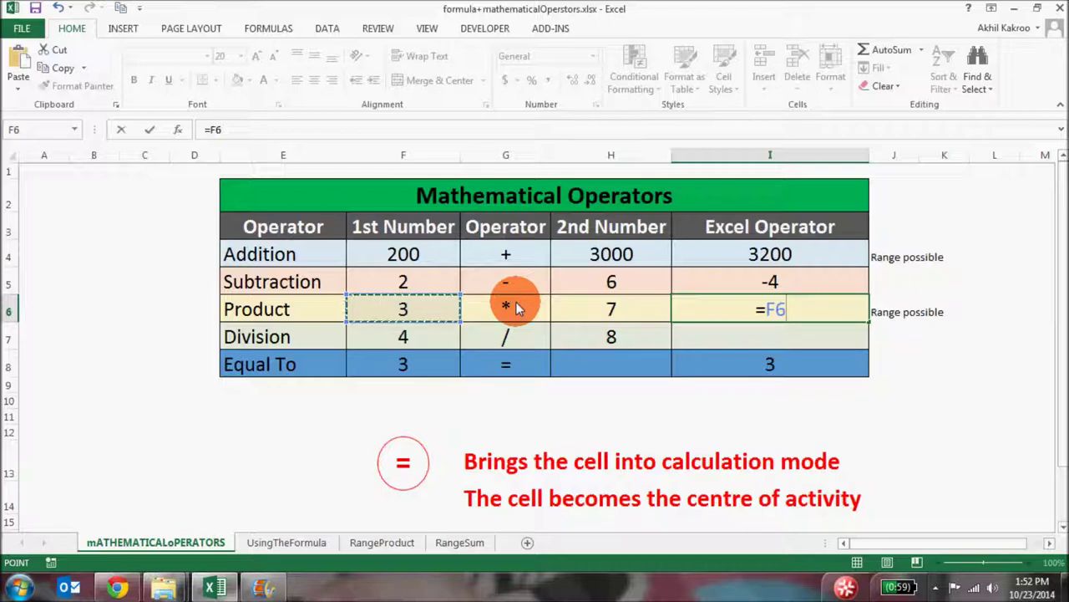
text(*)
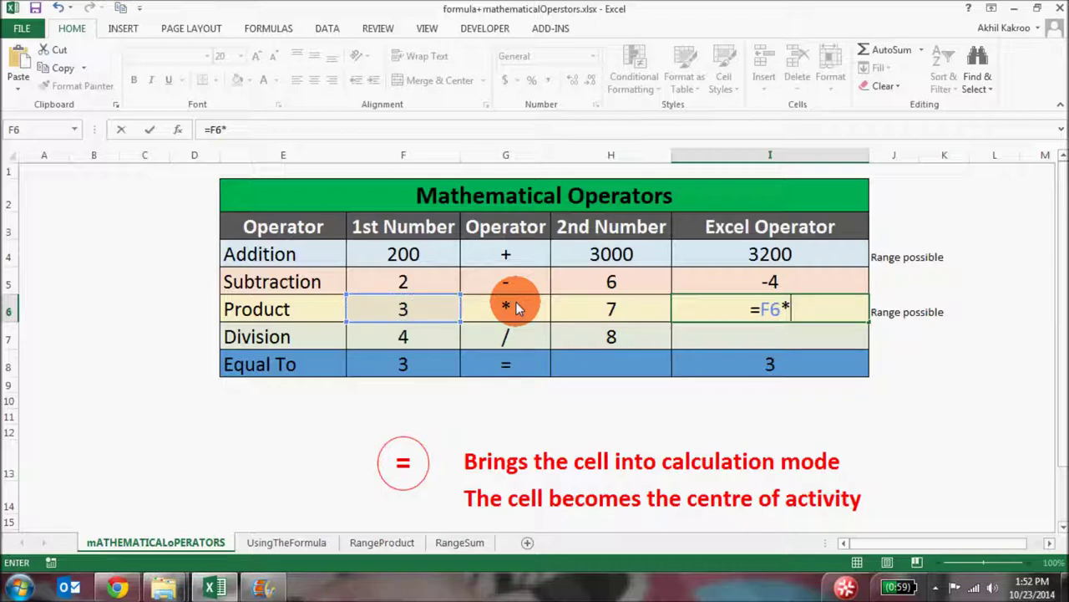
key(Left)
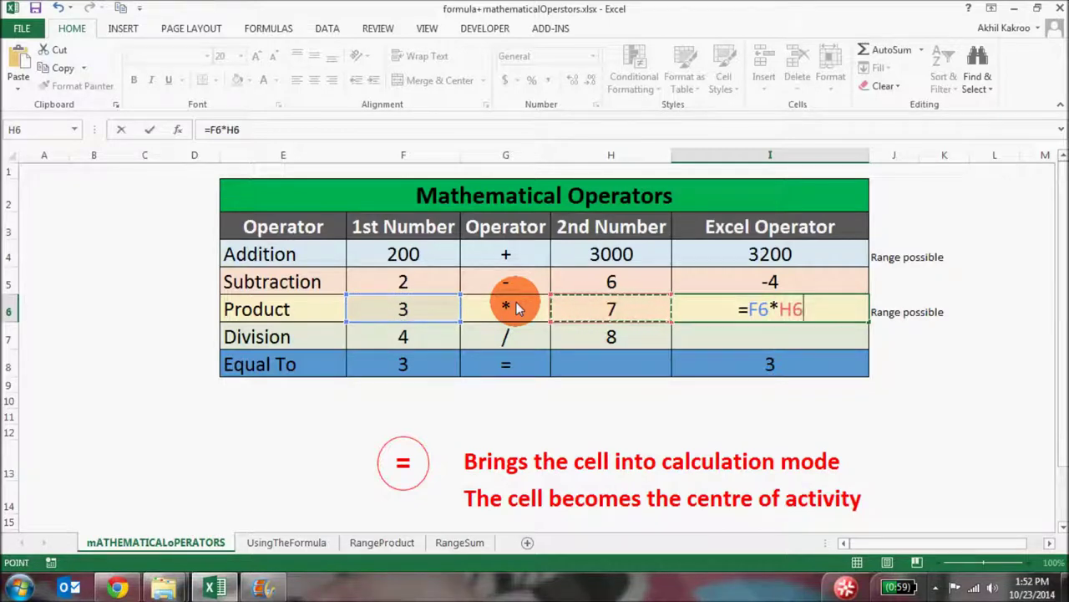
key(Return)
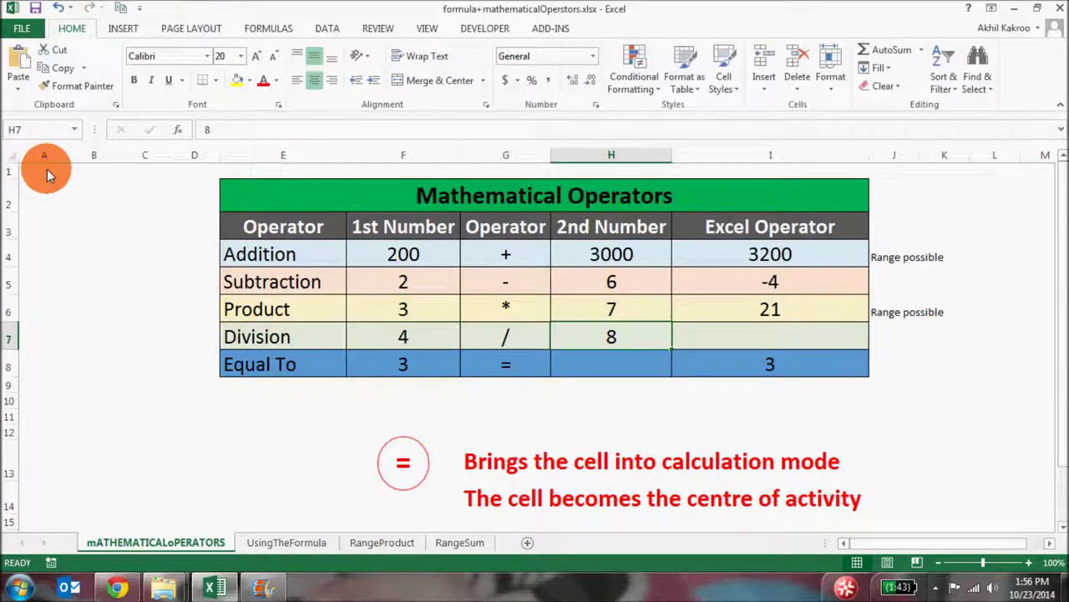
Build the division formula =F7/H7 in I7 by pointing at F7 and H7, leaving it uncommitted.
click(722, 333)
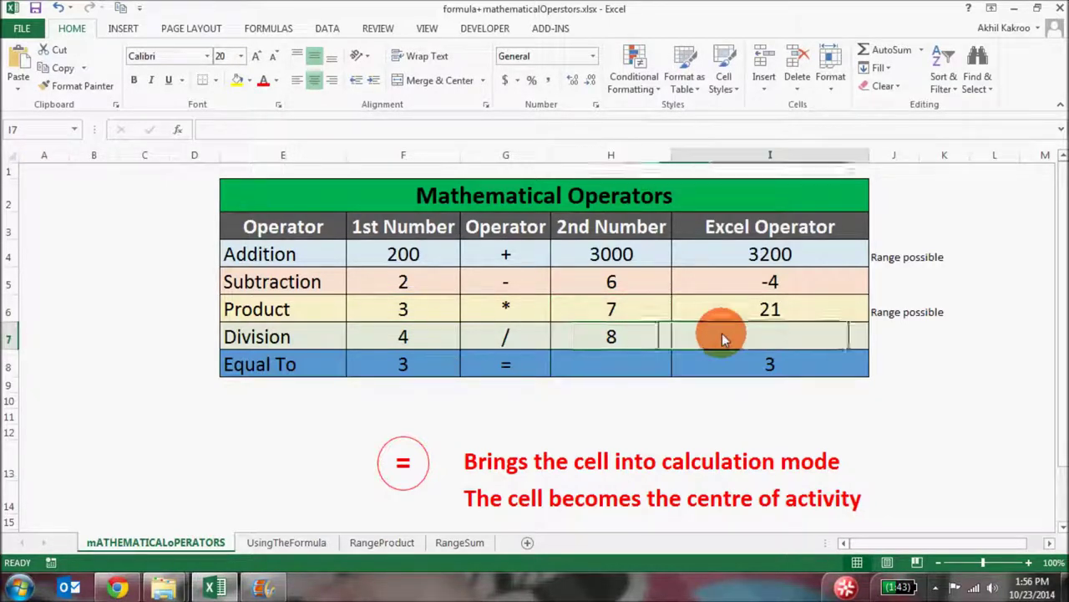
text(=)
key(Left)
key(Left)
key(Left)
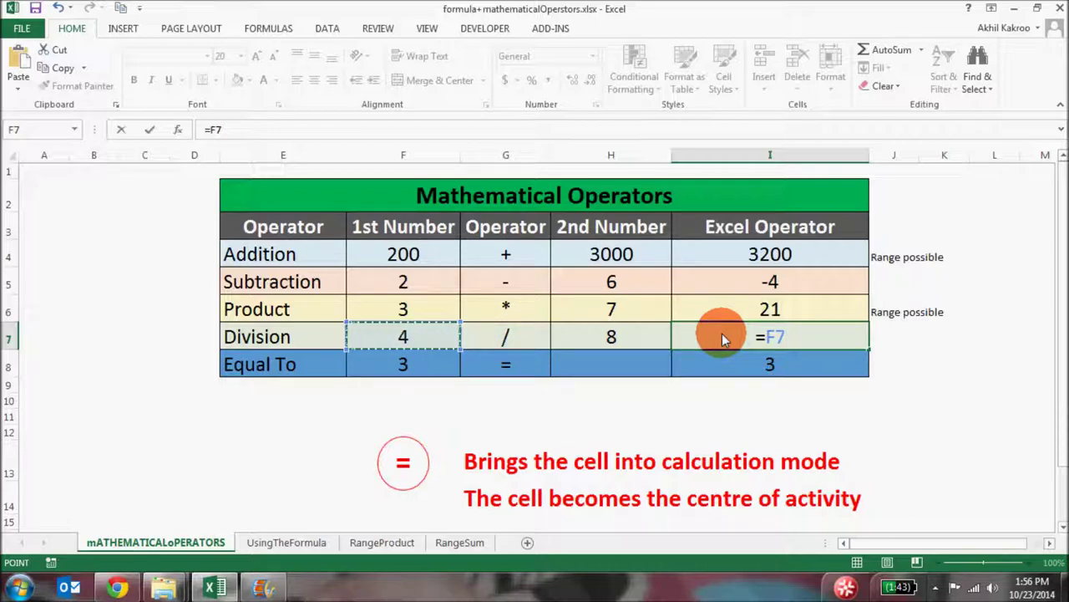
text(/)
key(Left)
key(Left)
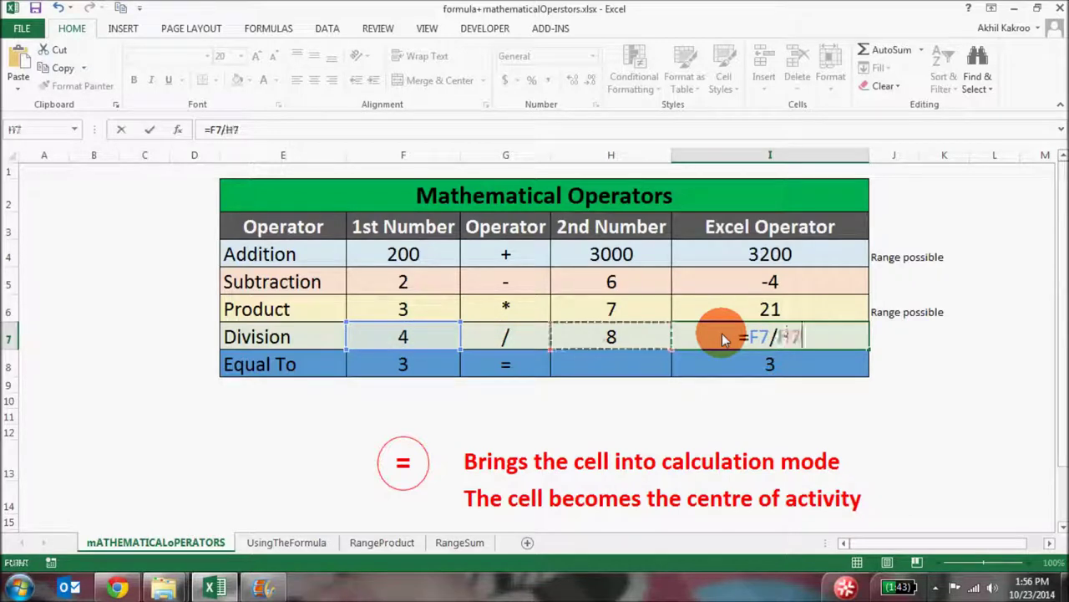
key(Right)
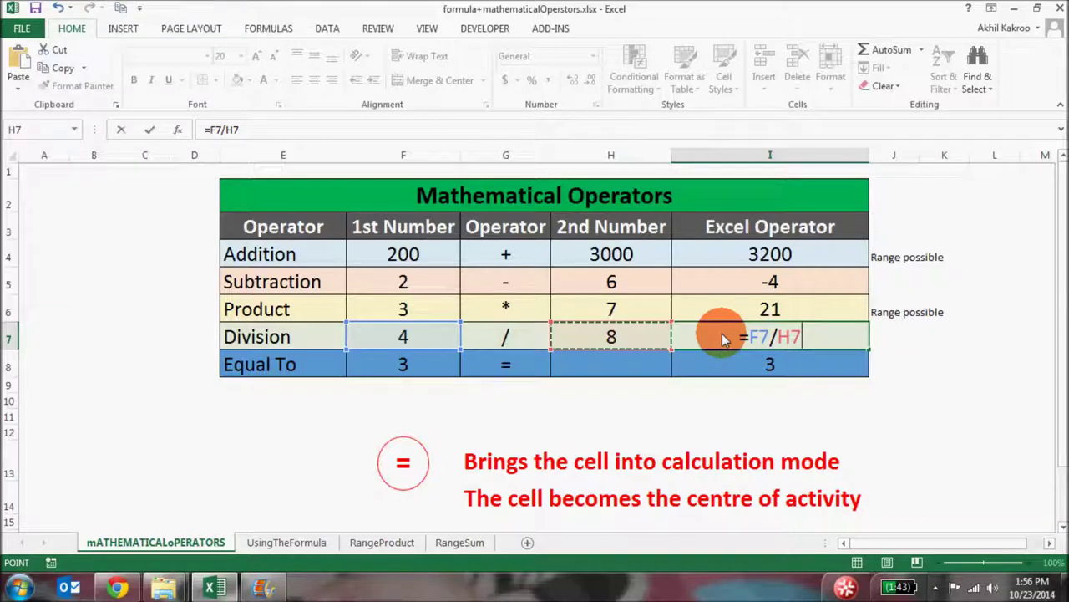